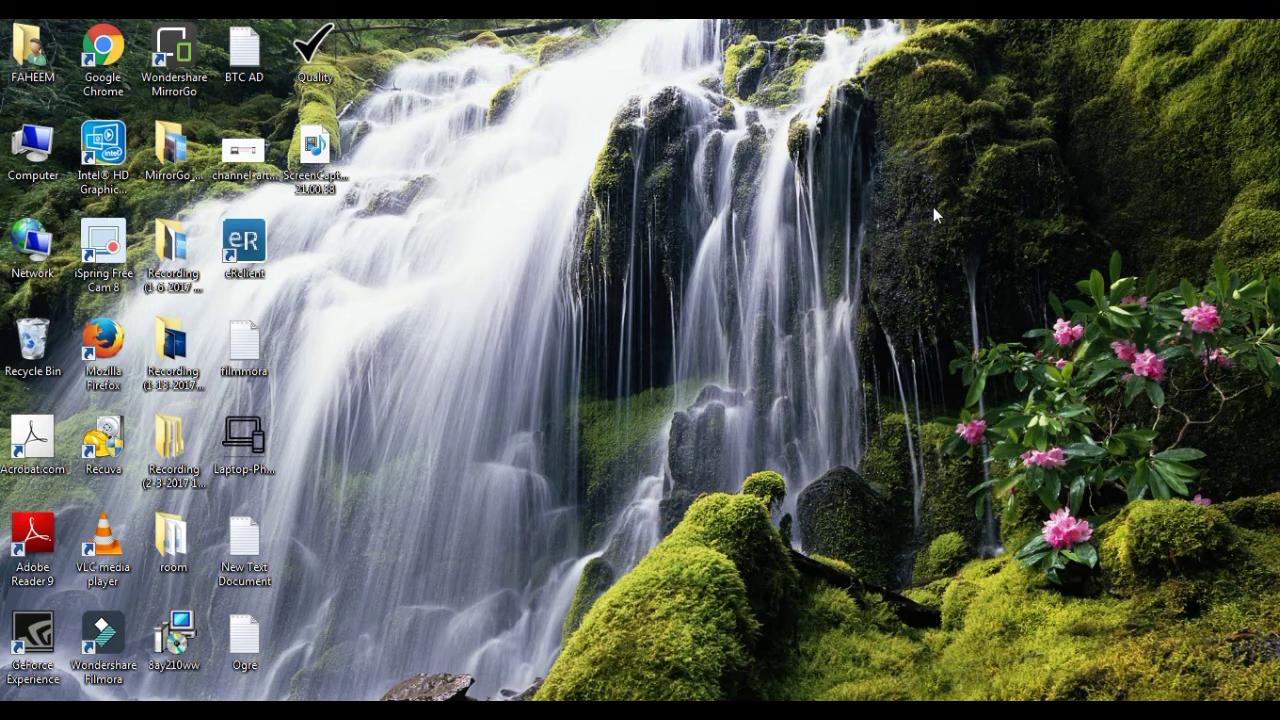
# Switch to Chrome and search Google for "recuva"
pyautogui.click(425, 700)
pyautogui.click(650, 378)
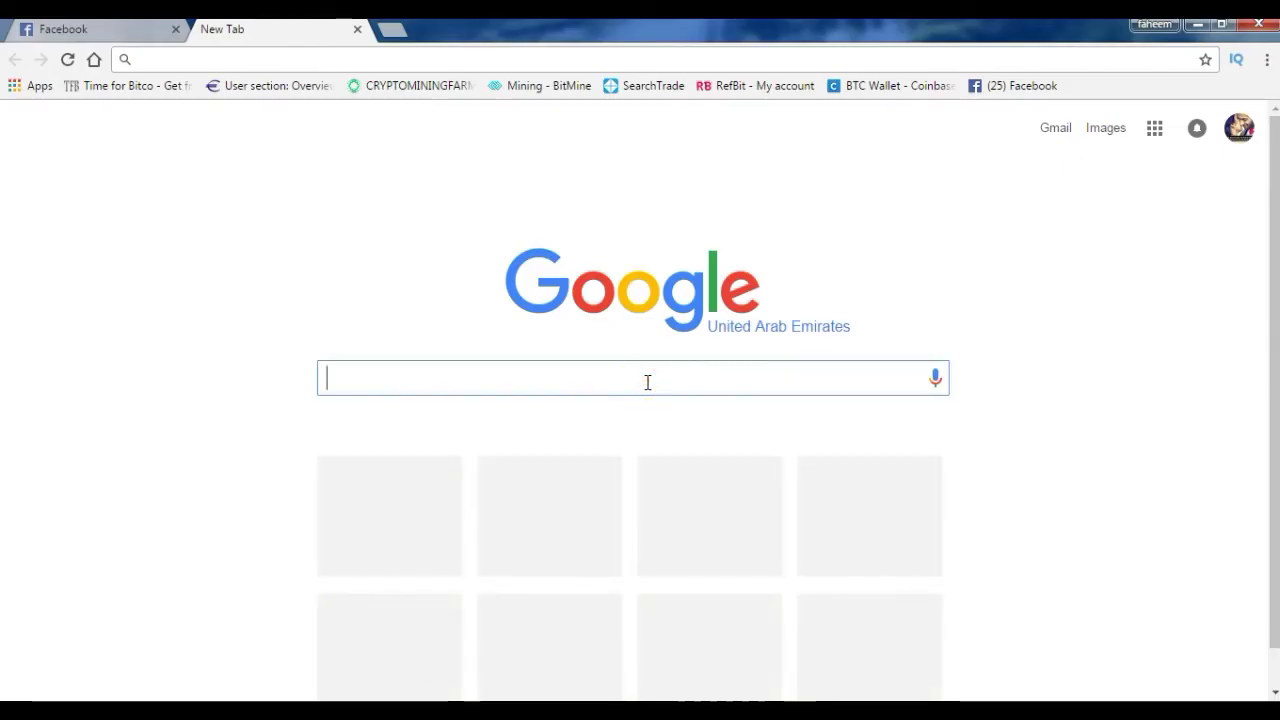
pyautogui.write('rec')
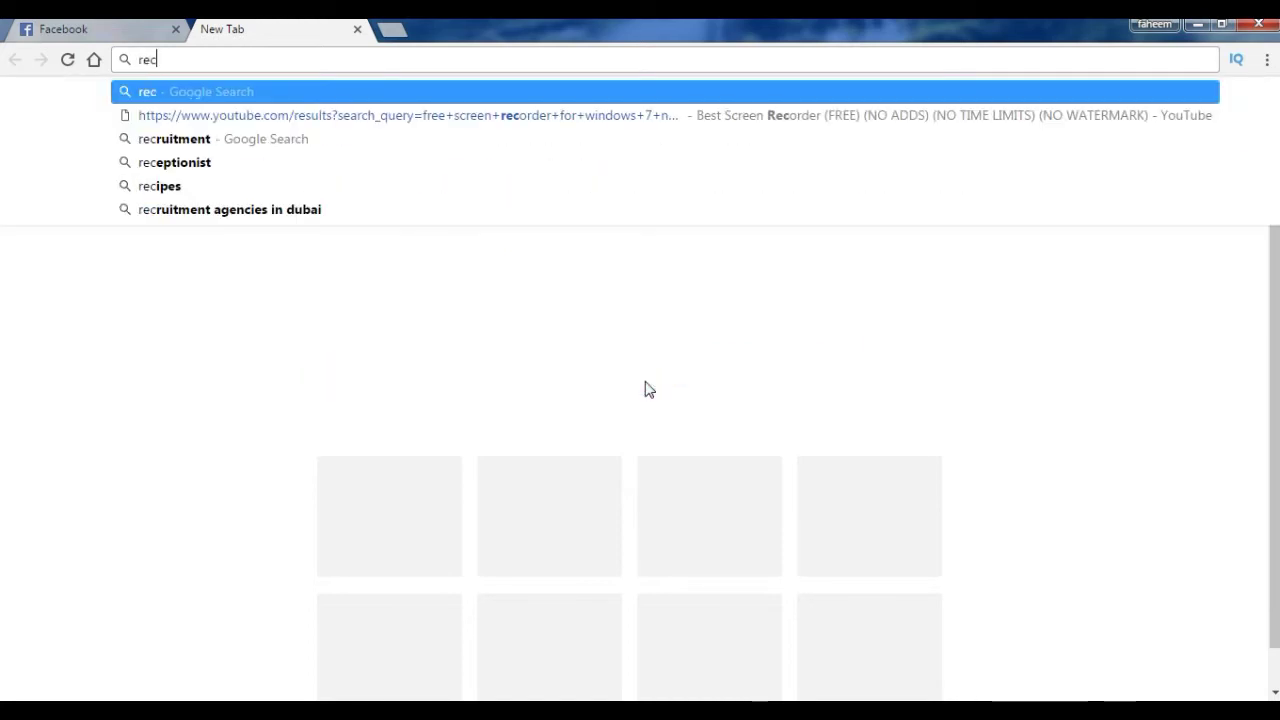
pyautogui.write('uva')
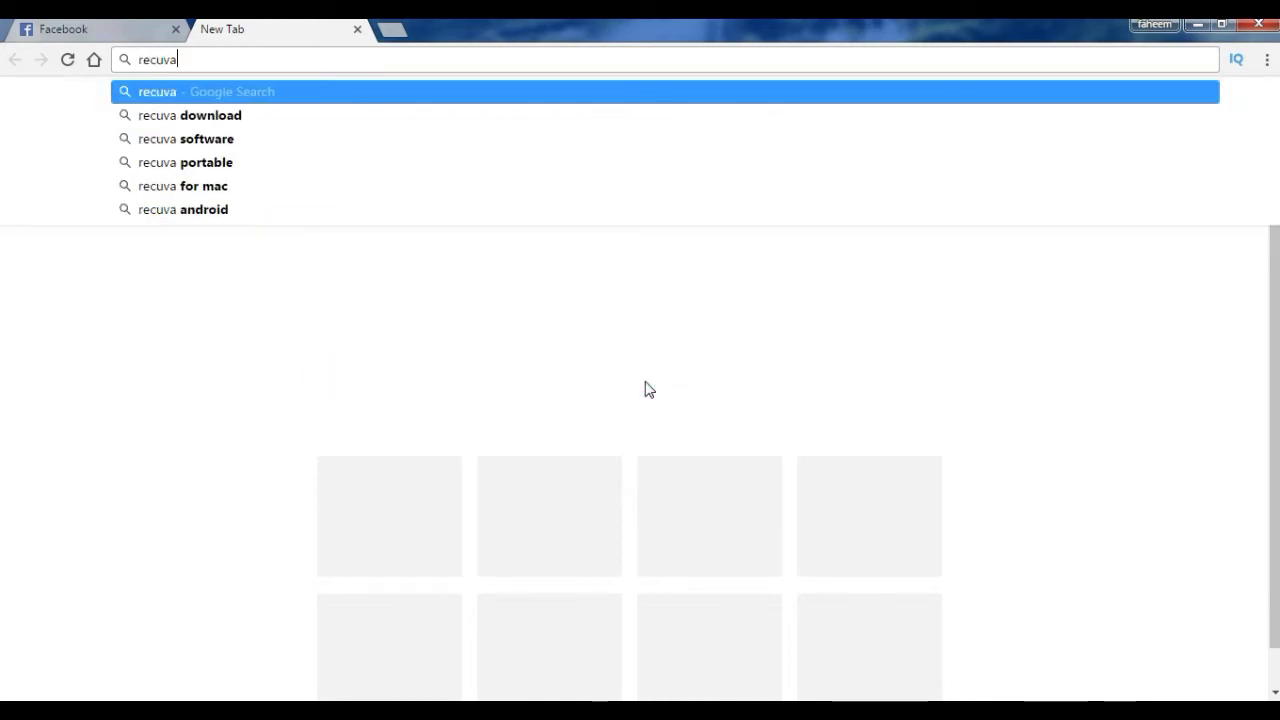
pyautogui.press('Return')
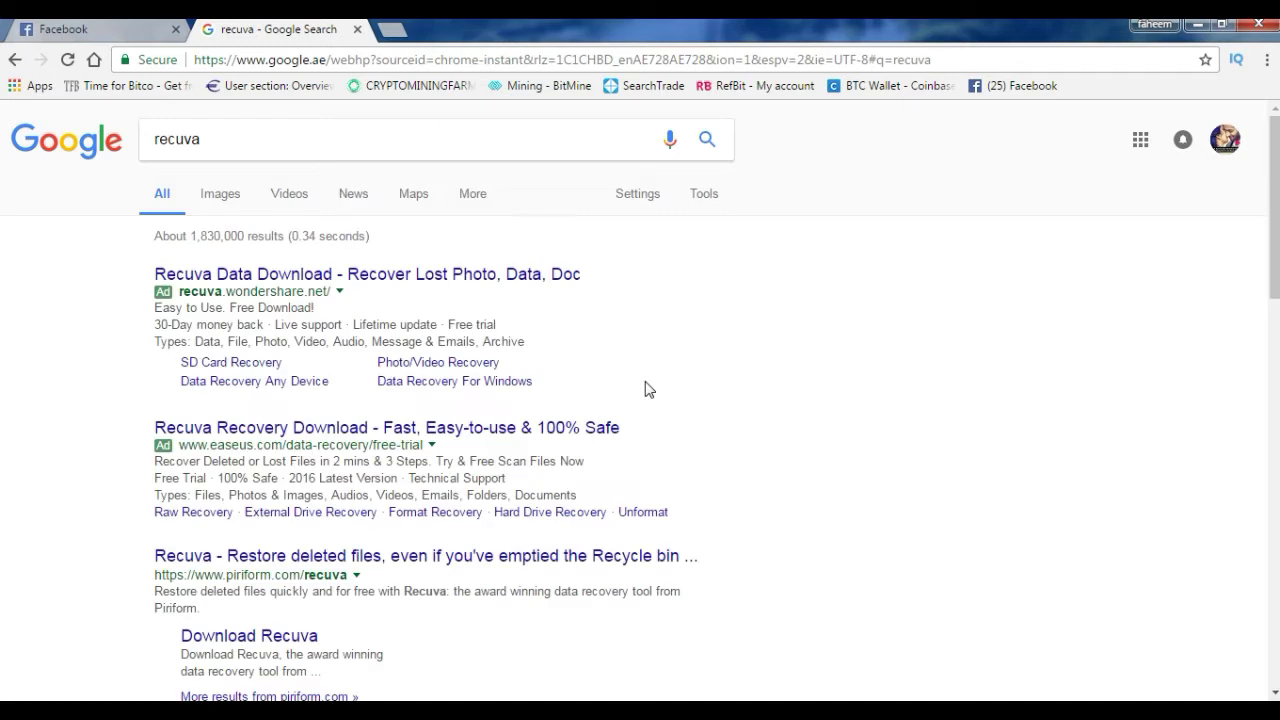
# Open FileHippo's Recuva 1.53.1087 download page from the search results, and minimize the browser after viewing it
pyautogui.scroll(-2, 520, 403)
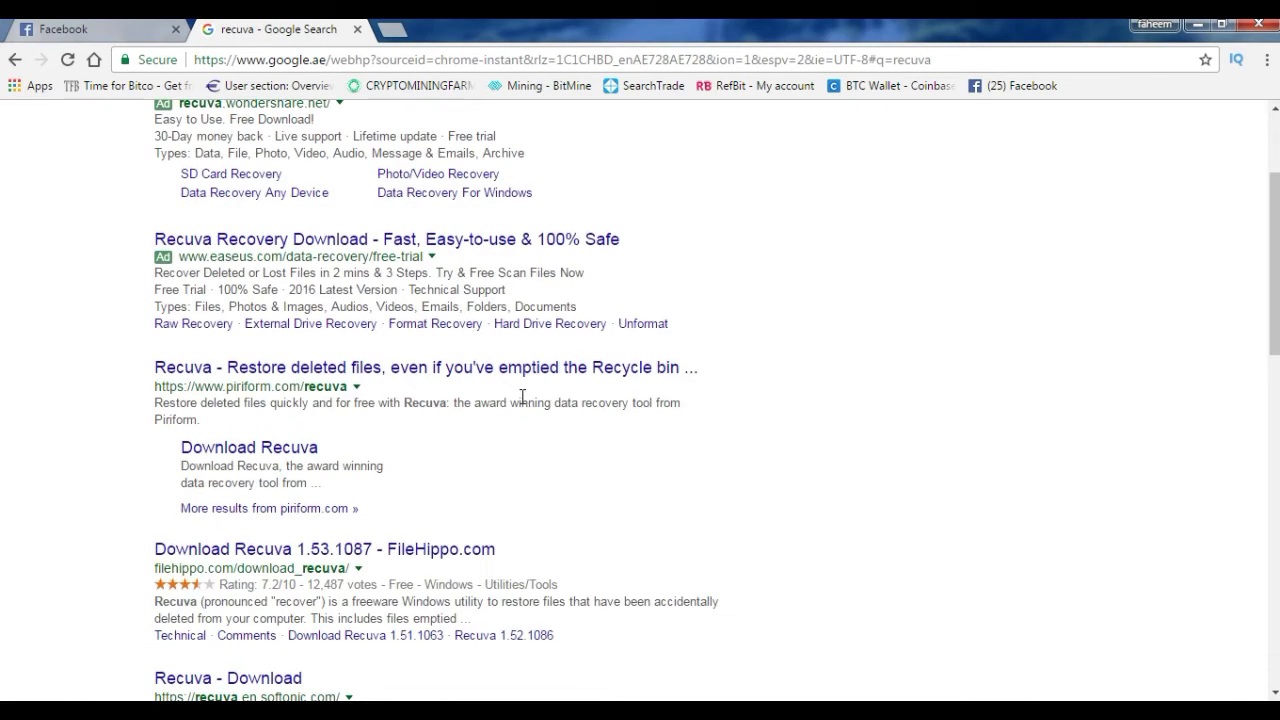
pyautogui.scroll(-1, 470, 400)
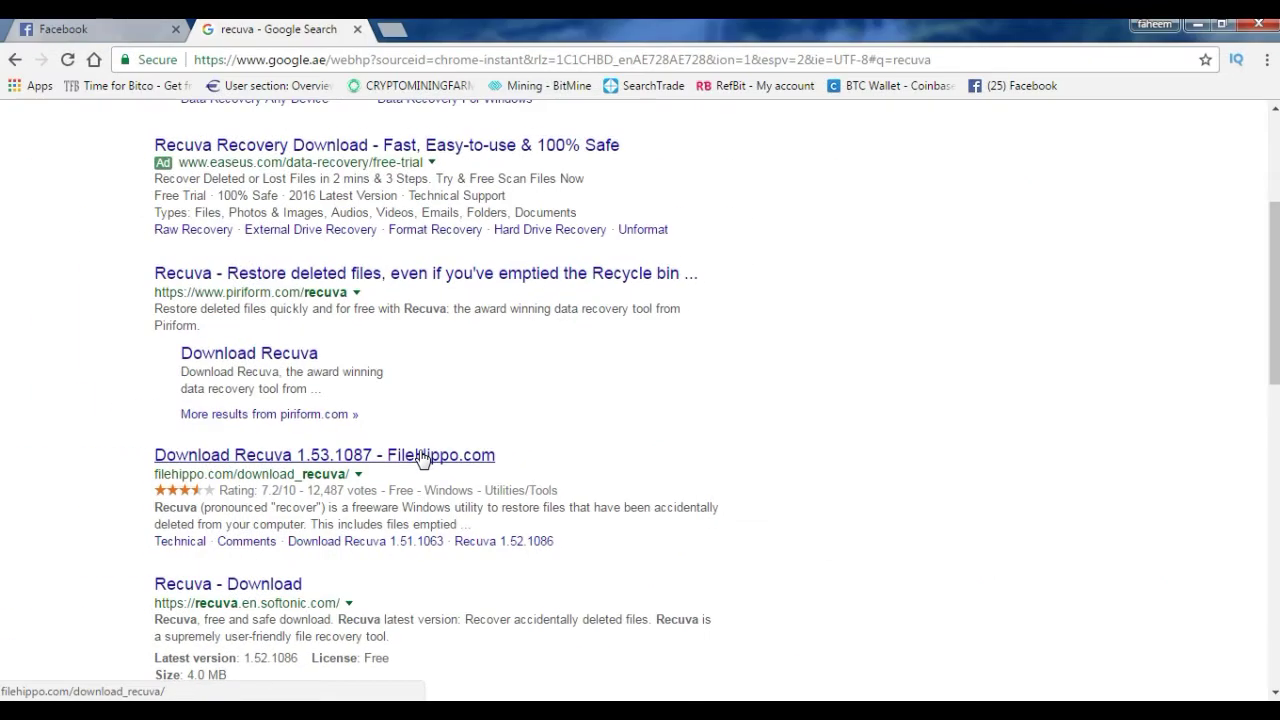
pyautogui.click(422, 456)
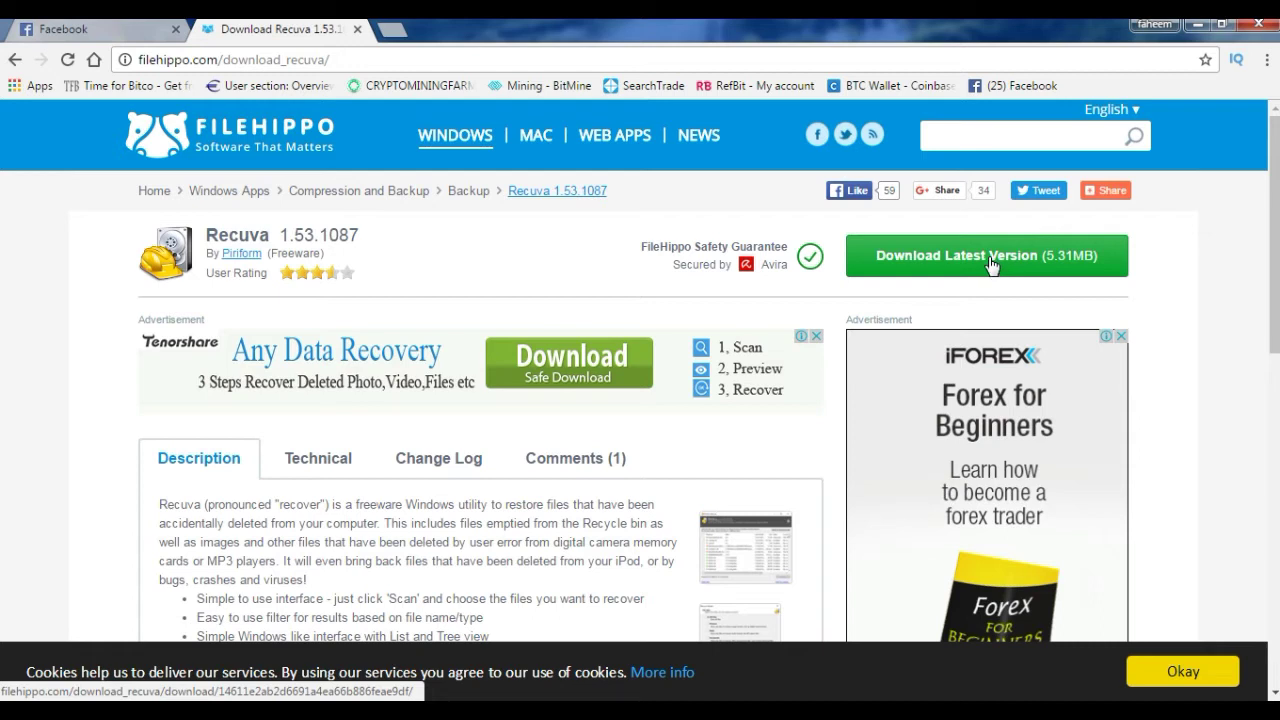
pyautogui.click(1202, 28)
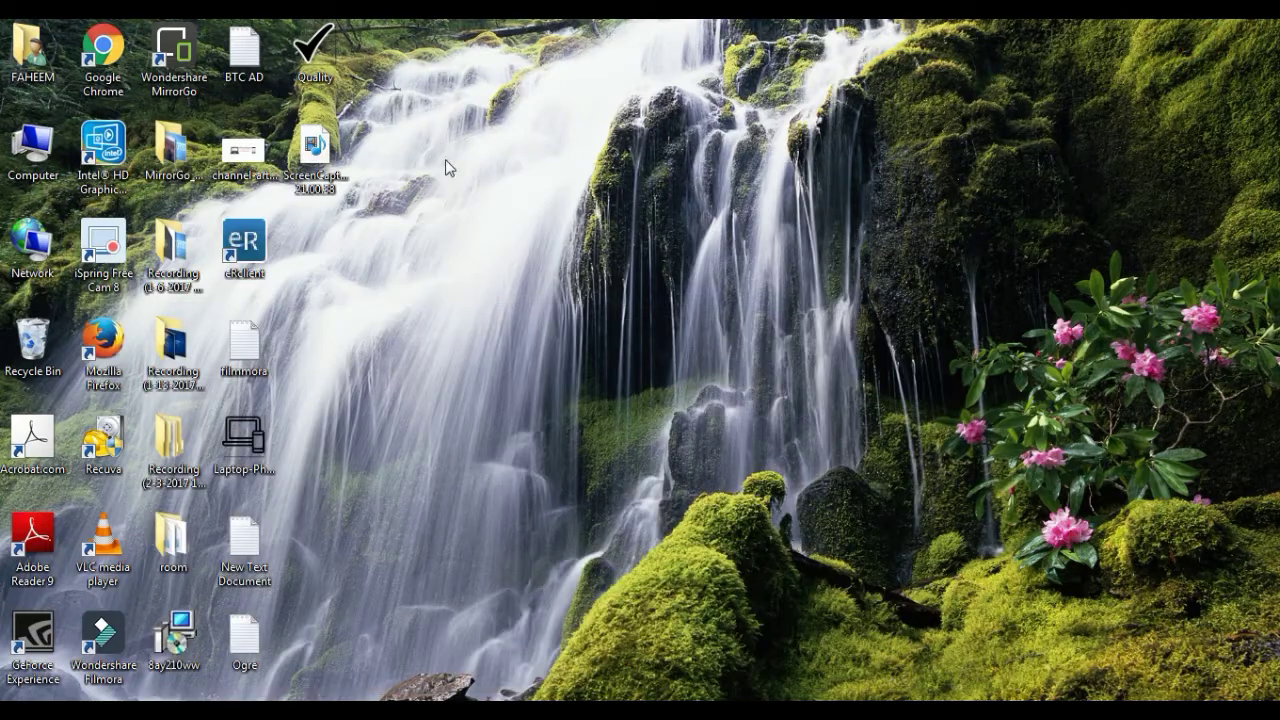
# Delete all four photos from the personal photo folder on New Volume (E:) and close the folder window
pyautogui.doubleClick(27, 150)
pyautogui.doubleClick(486, 149)
pyautogui.doubleClick(317, 143)
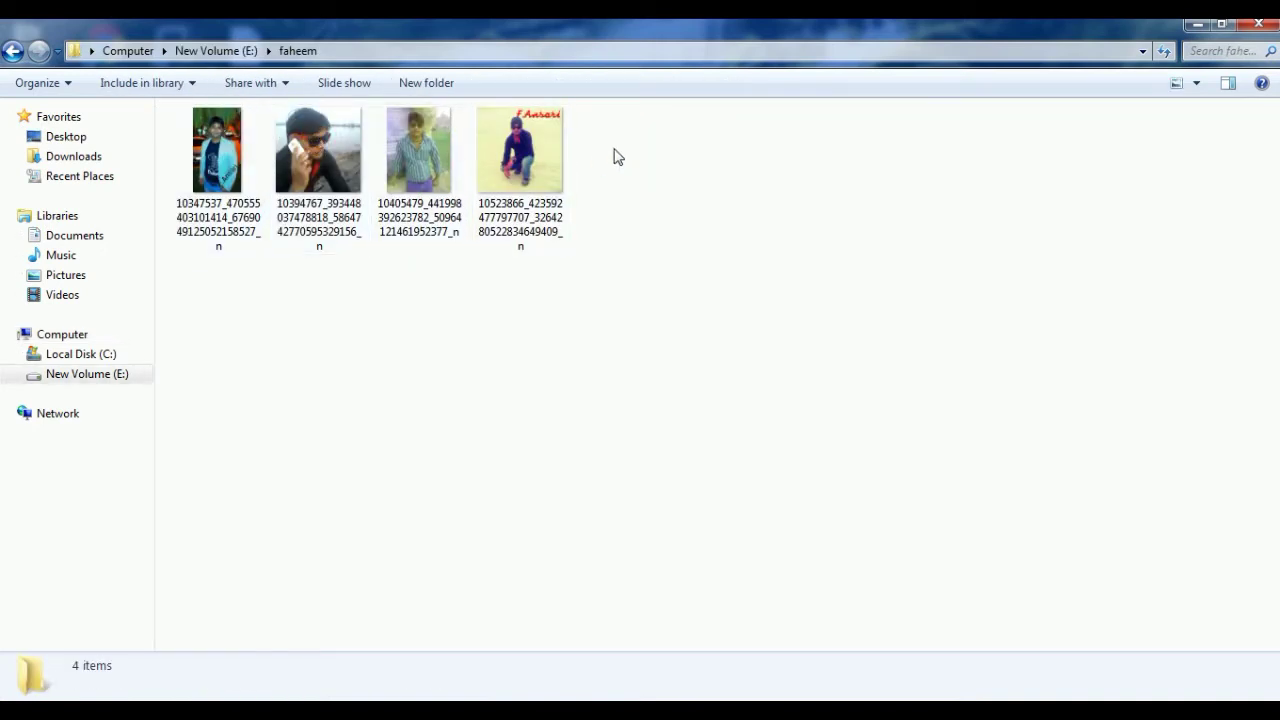
pyautogui.moveTo(613, 157); pyautogui.dragTo(205, 153)
pyautogui.rightClick(208, 157)
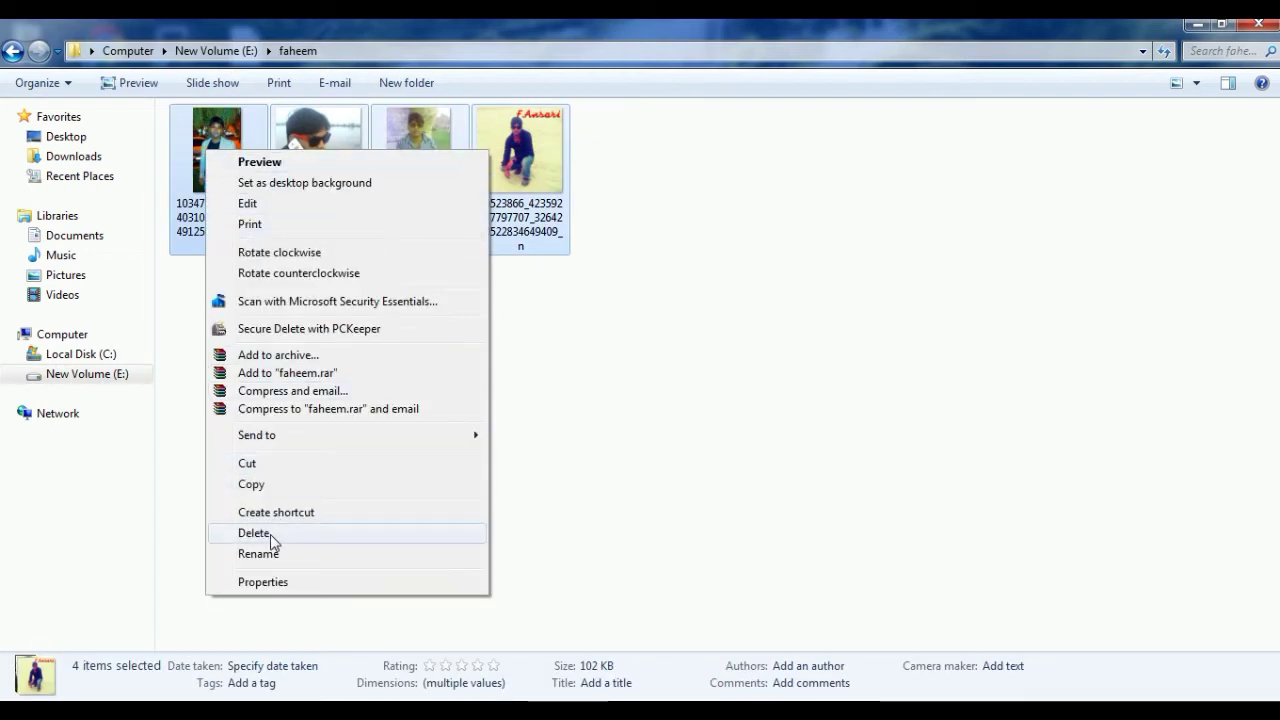
pyautogui.click(268, 533)
pyautogui.click(710, 383)
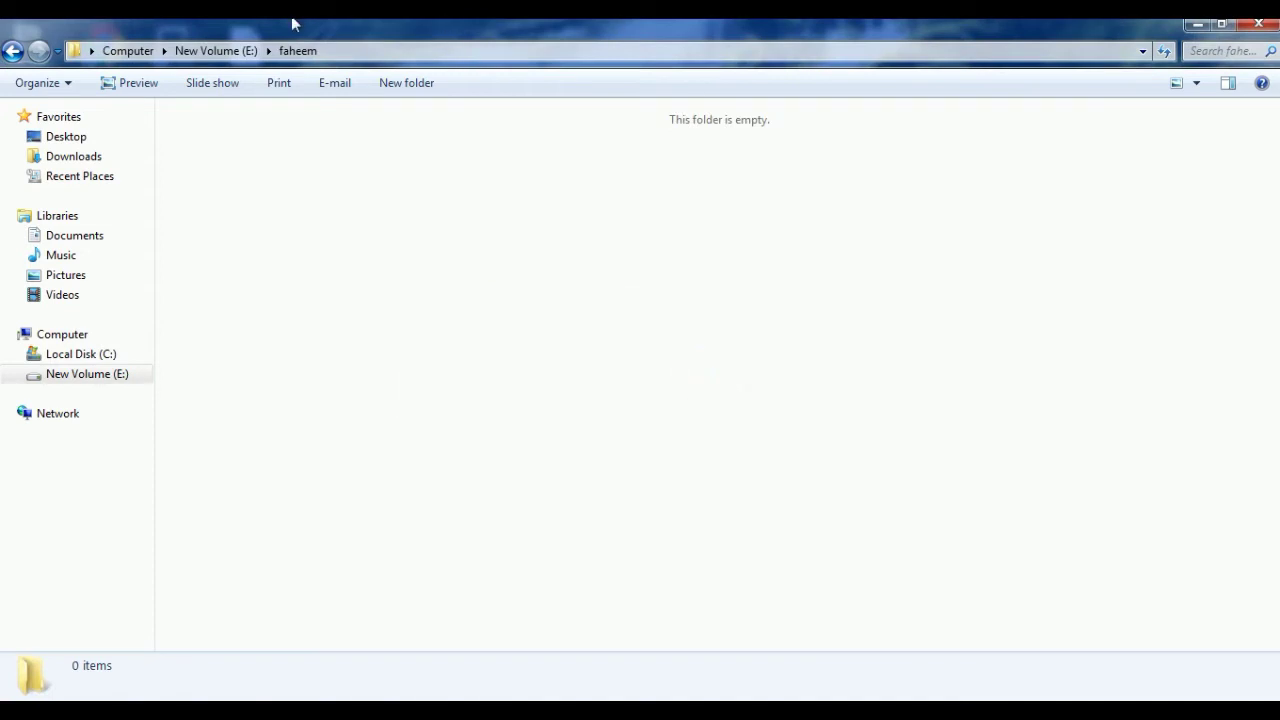
pyautogui.click(1257, 23)
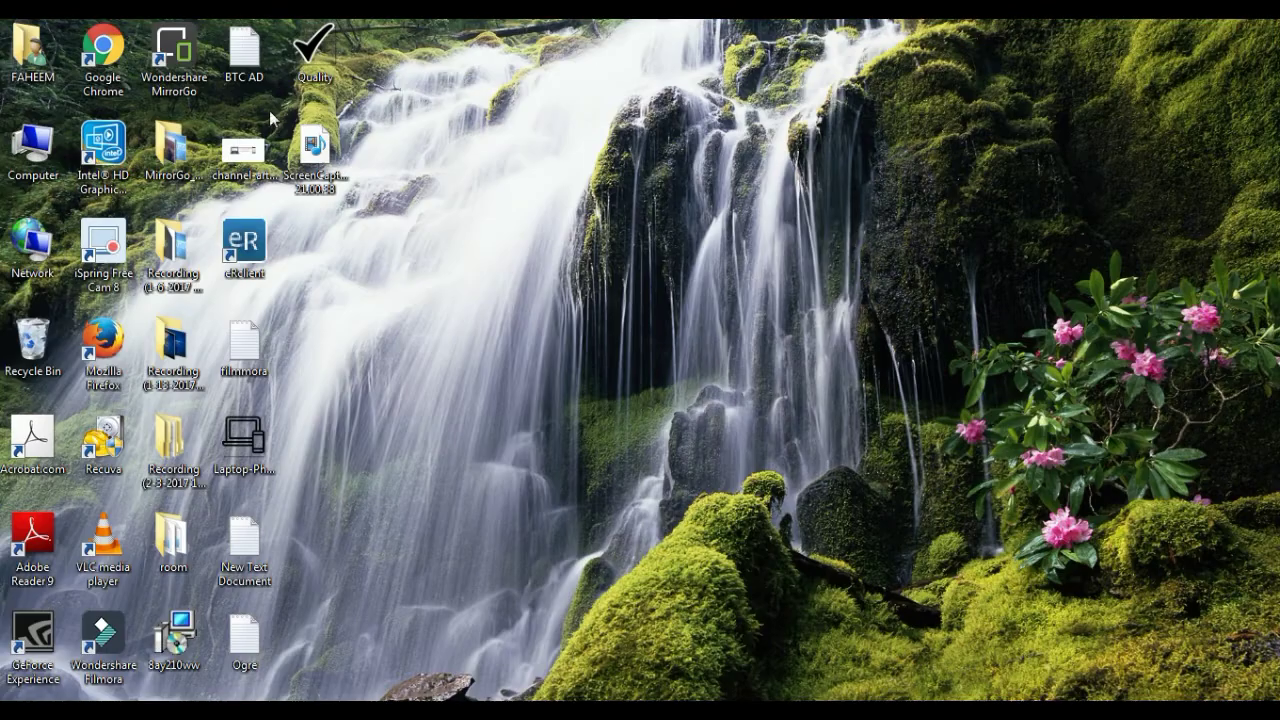
# Permanently delete everything in the Recycle Bin and close its window
pyautogui.doubleClick(24, 343)
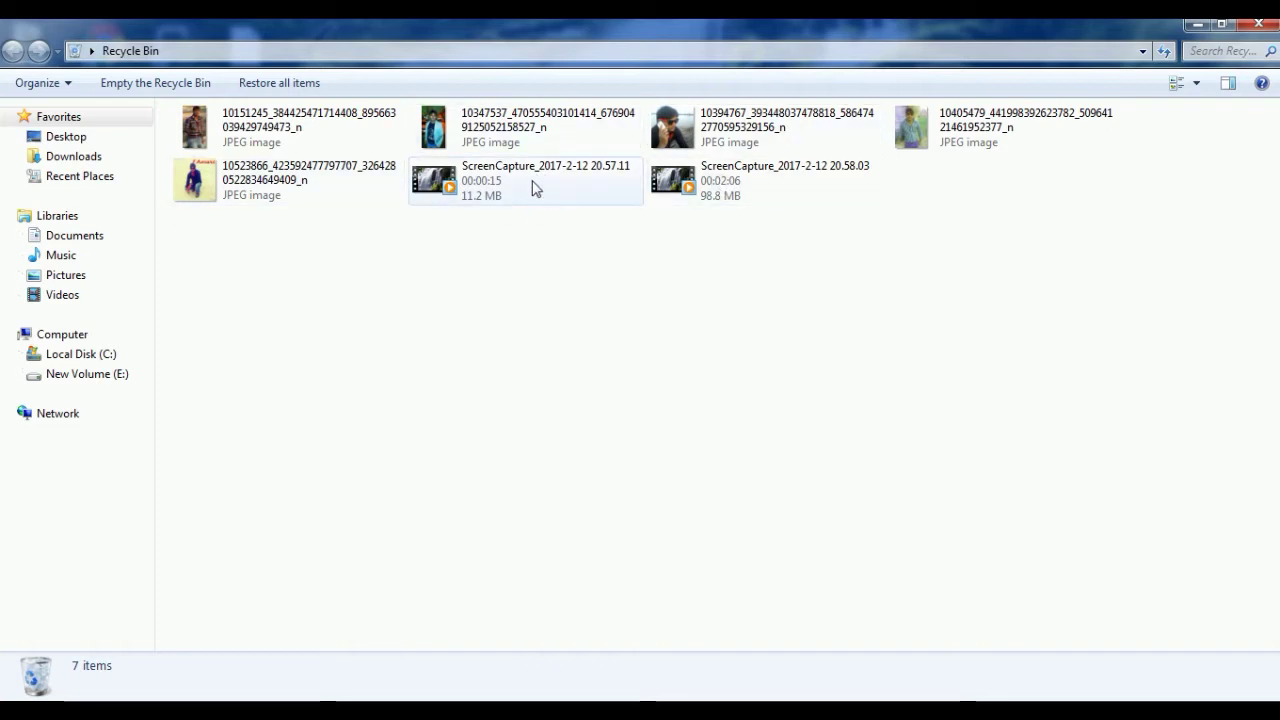
pyautogui.click(142, 85)
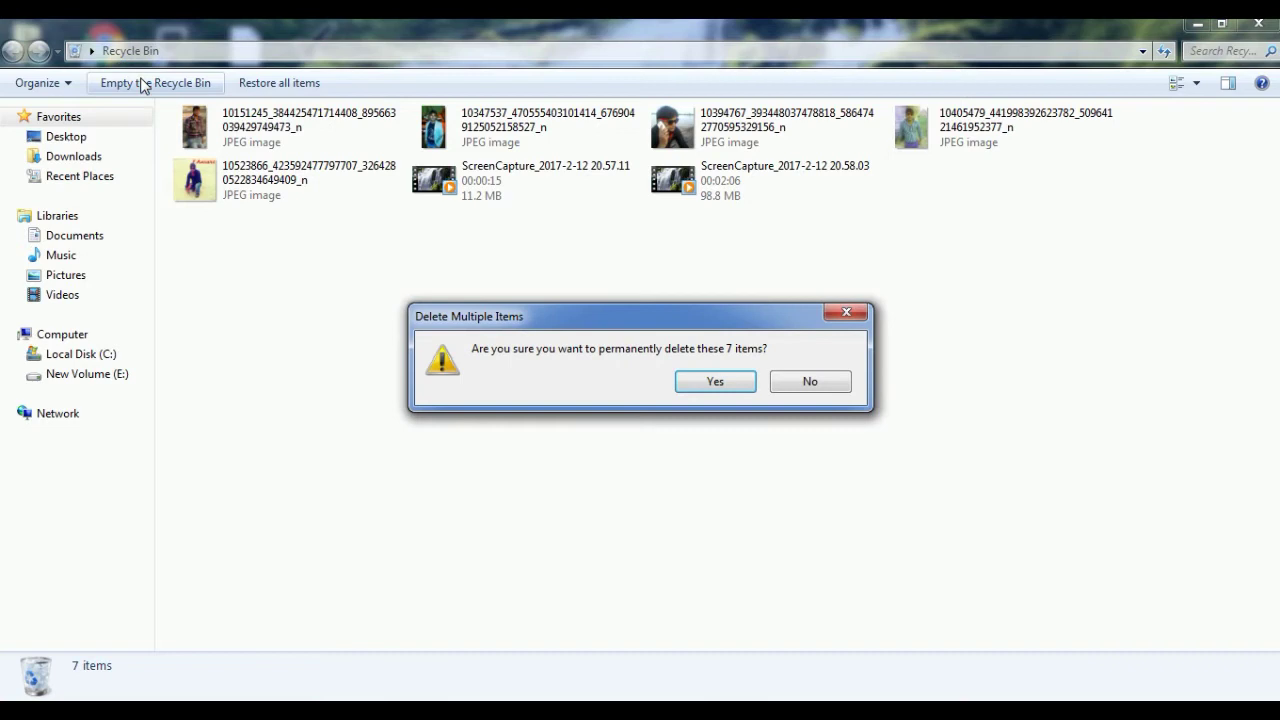
pyautogui.click(726, 386)
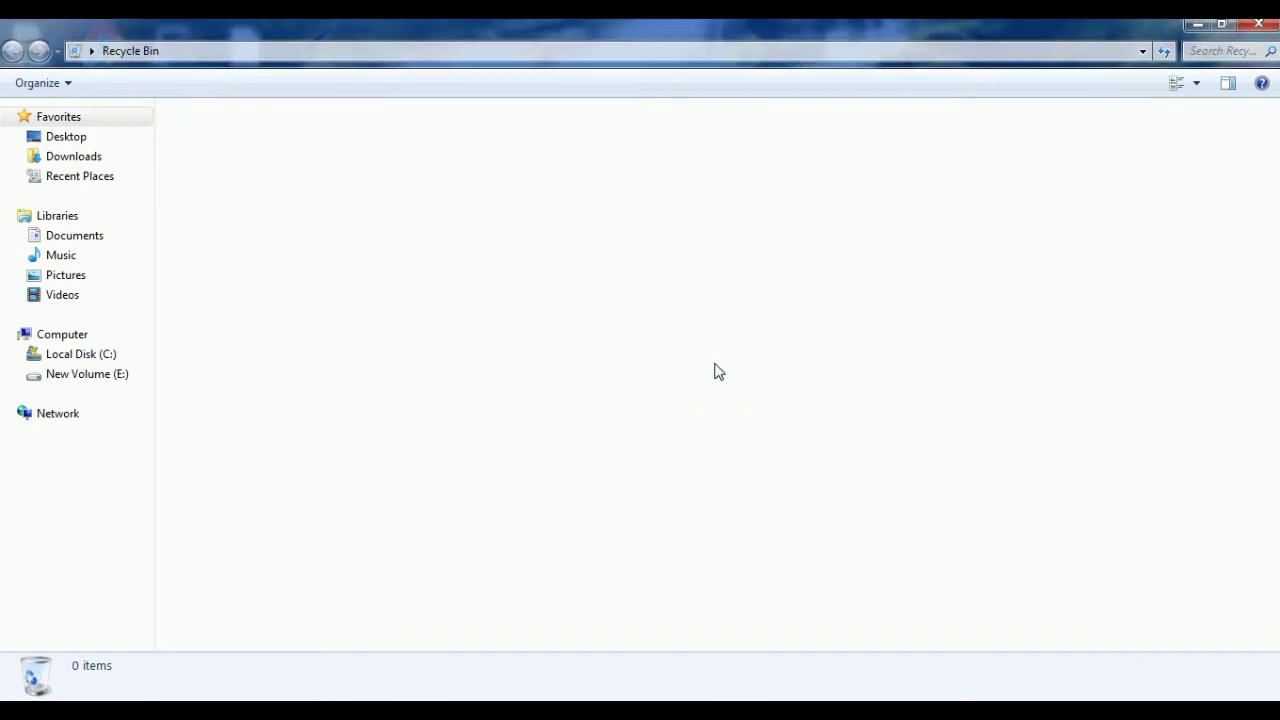
pyautogui.click(1256, 28)
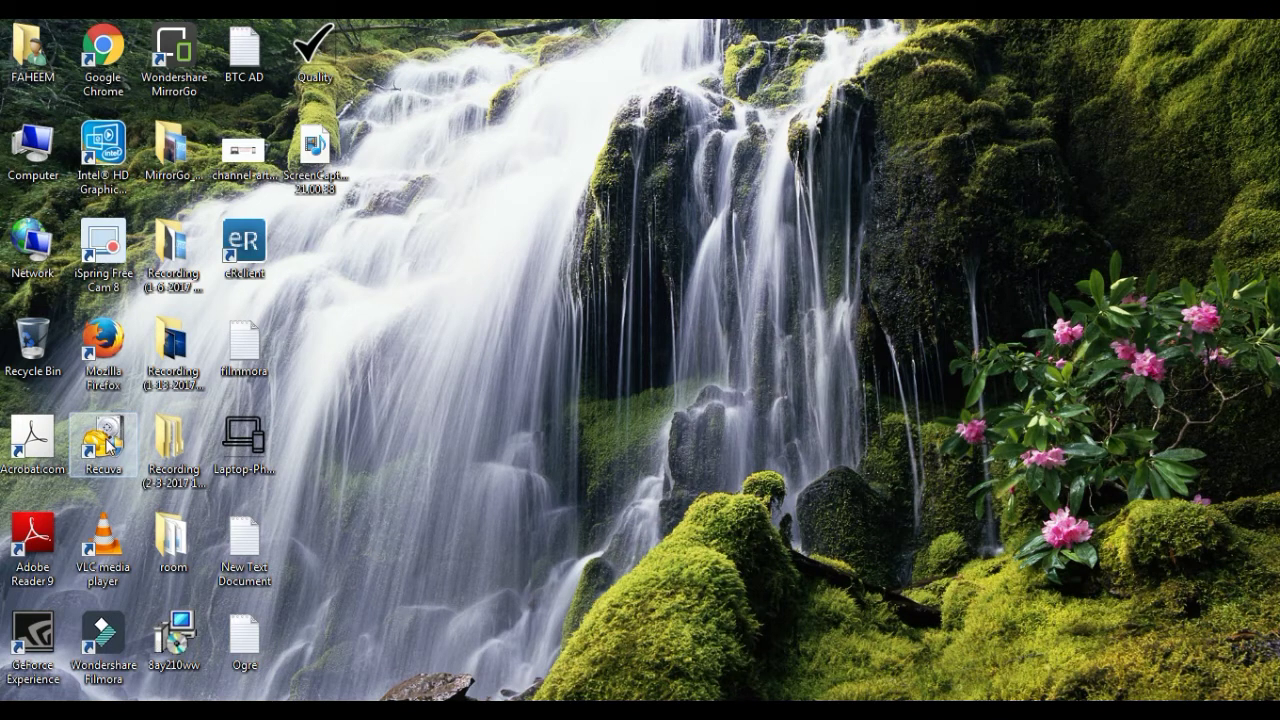
# Launch the Recuva wizard and choose Pictures as the file type to recover
pyautogui.doubleClick(108, 447)
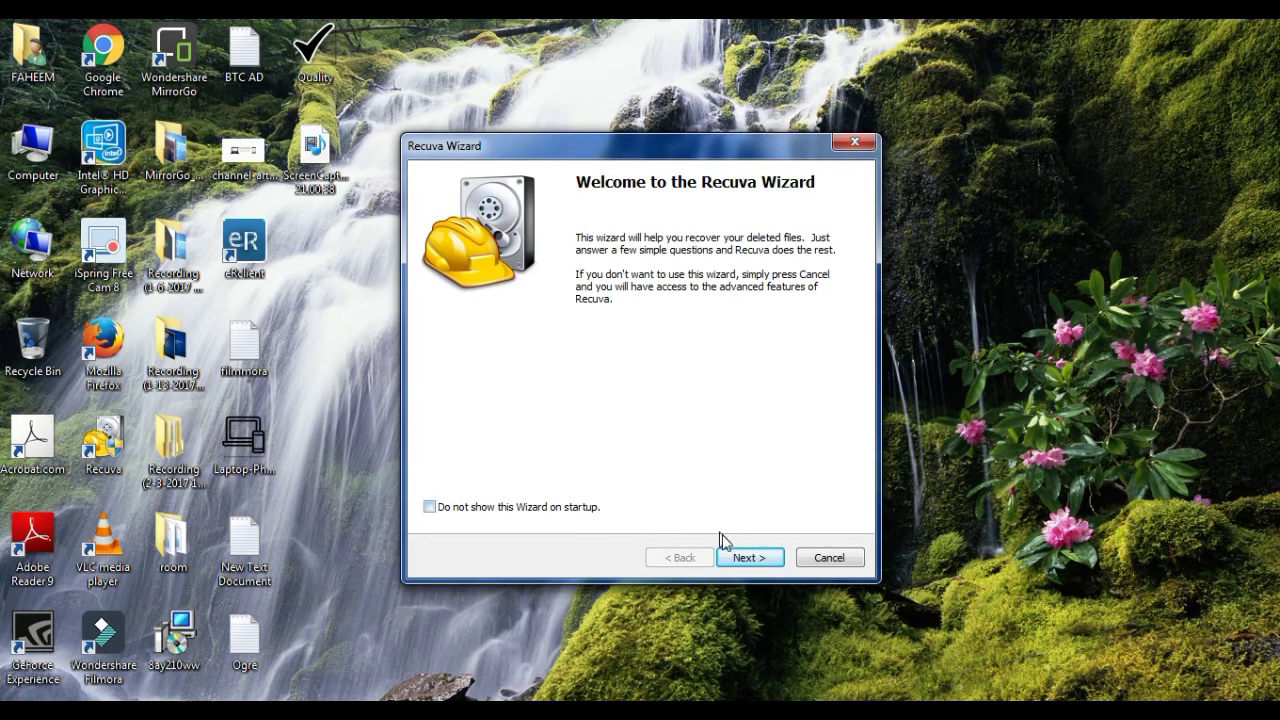
pyautogui.click(744, 562)
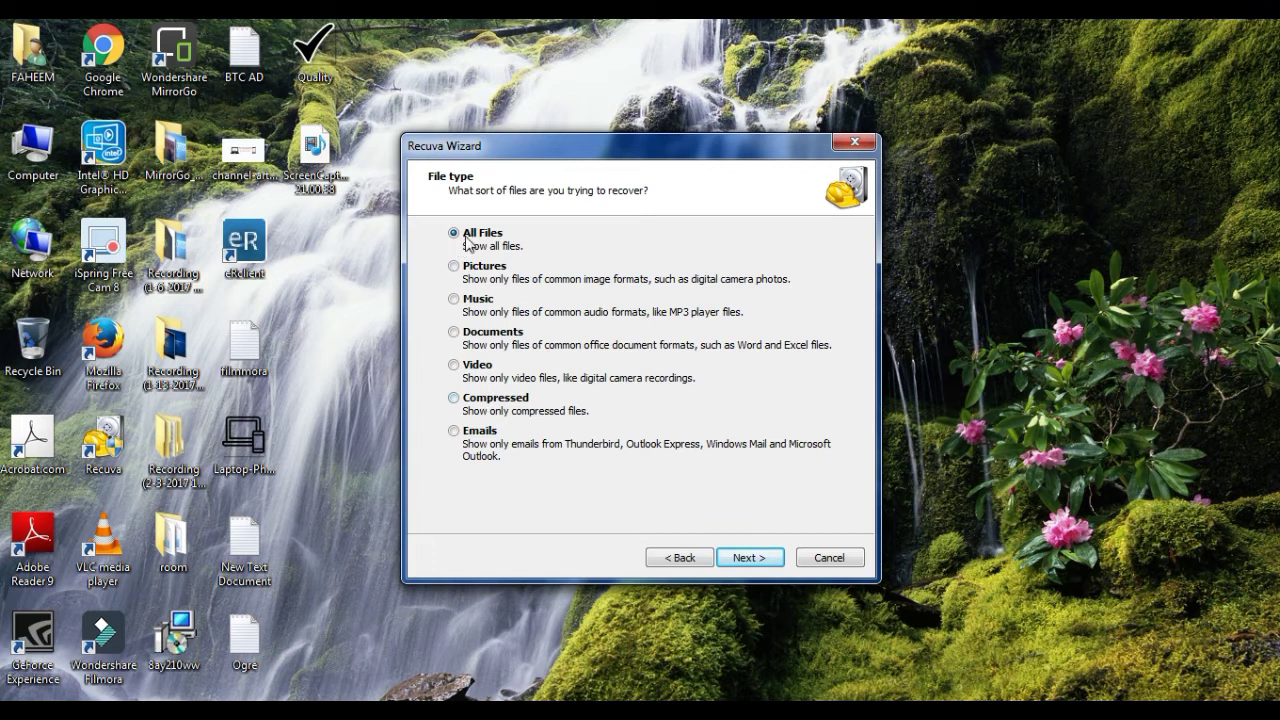
pyautogui.click(455, 270)
pyautogui.click(748, 557)
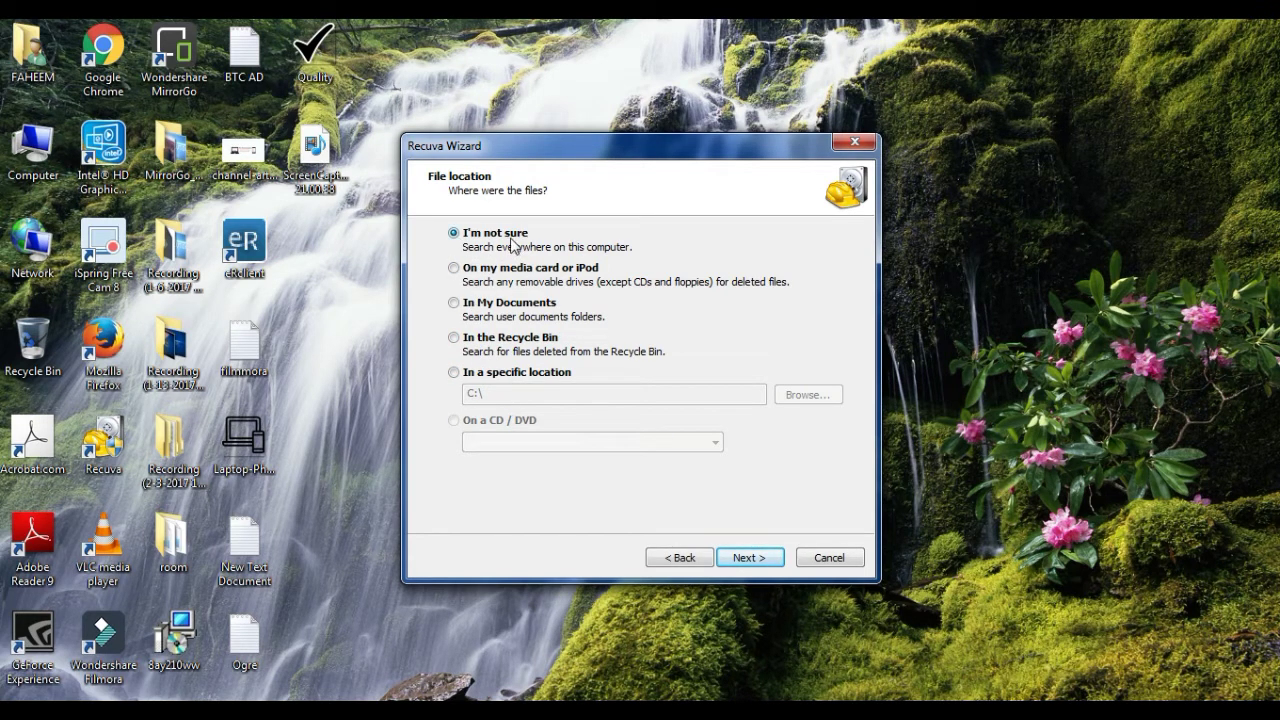
# Set the specific search location to New Volume (E:) and start the scan with Deep Scan left disabled
pyautogui.click(454, 372)
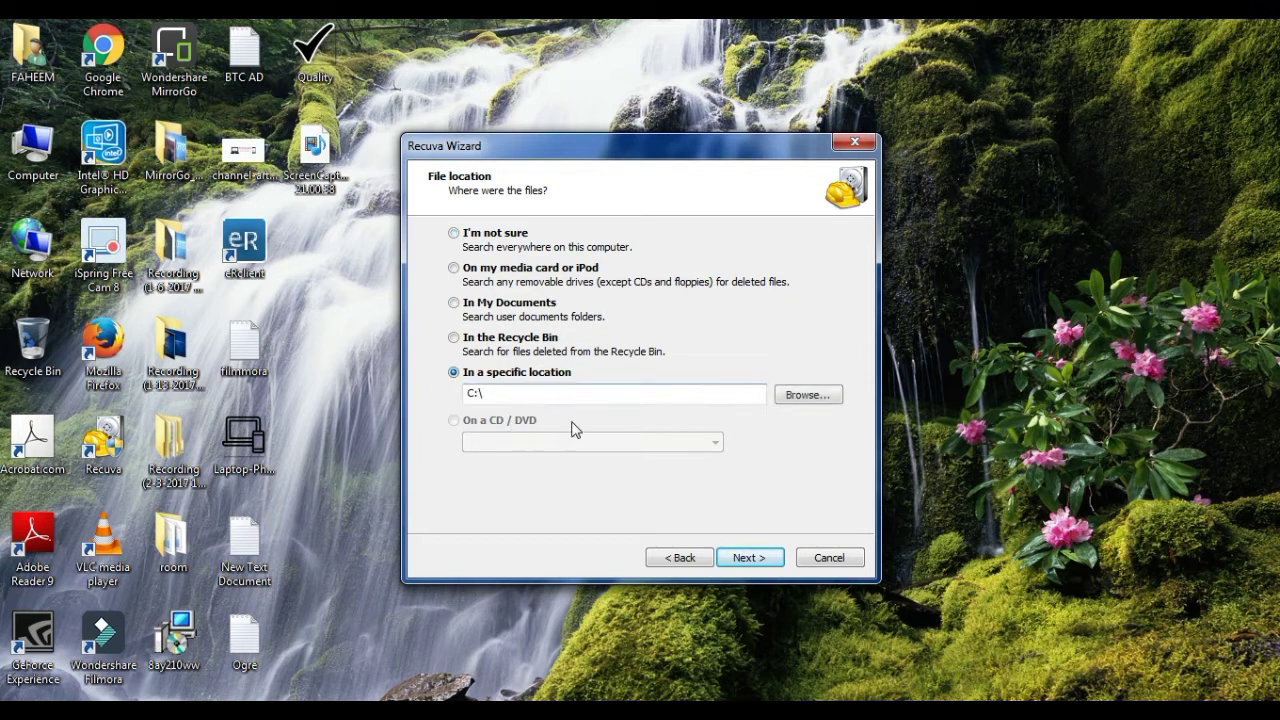
pyautogui.click(796, 396)
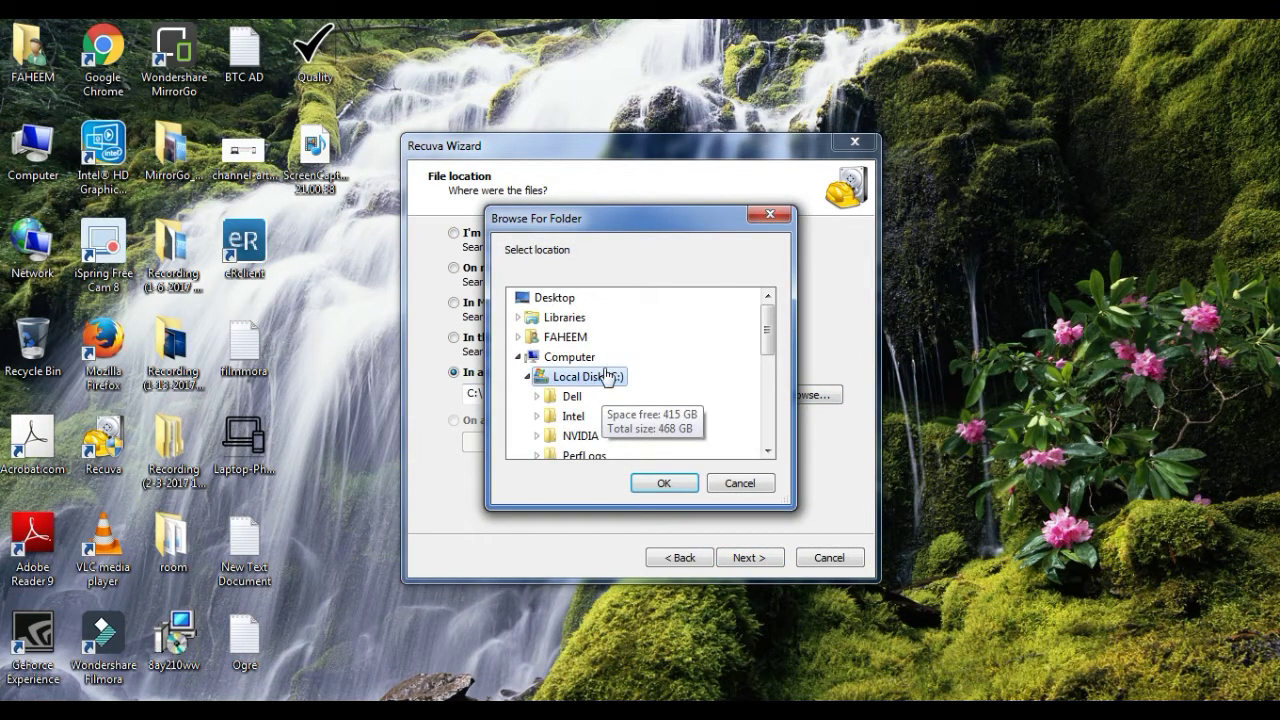
pyautogui.moveTo(764, 338); pyautogui.dragTo(762, 403)
pyautogui.click(590, 396)
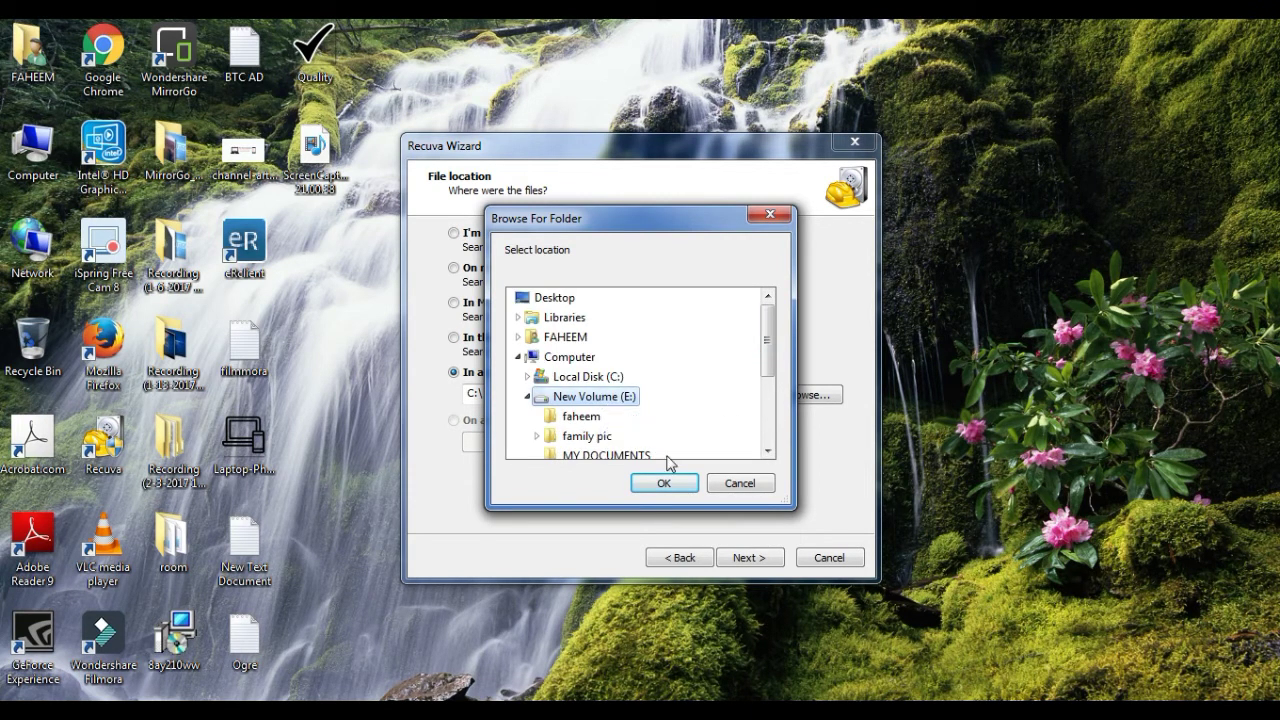
pyautogui.click(663, 484)
pyautogui.click(745, 557)
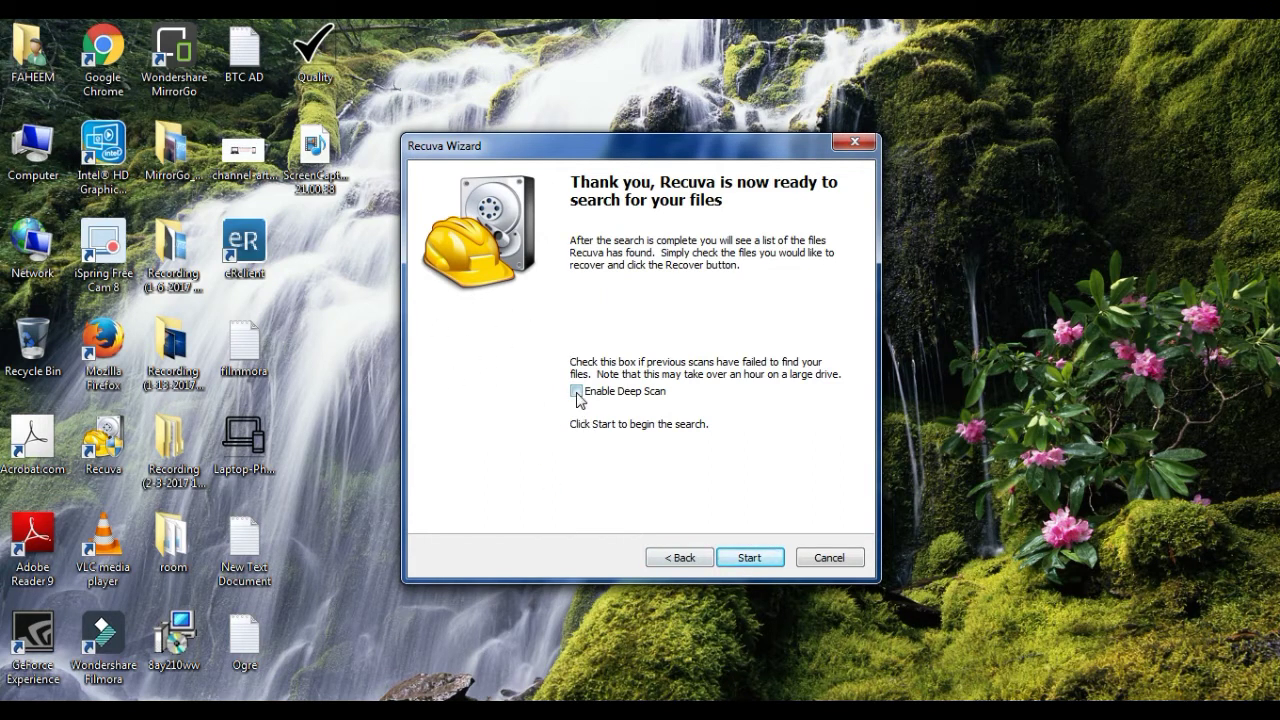
pyautogui.click(742, 560)
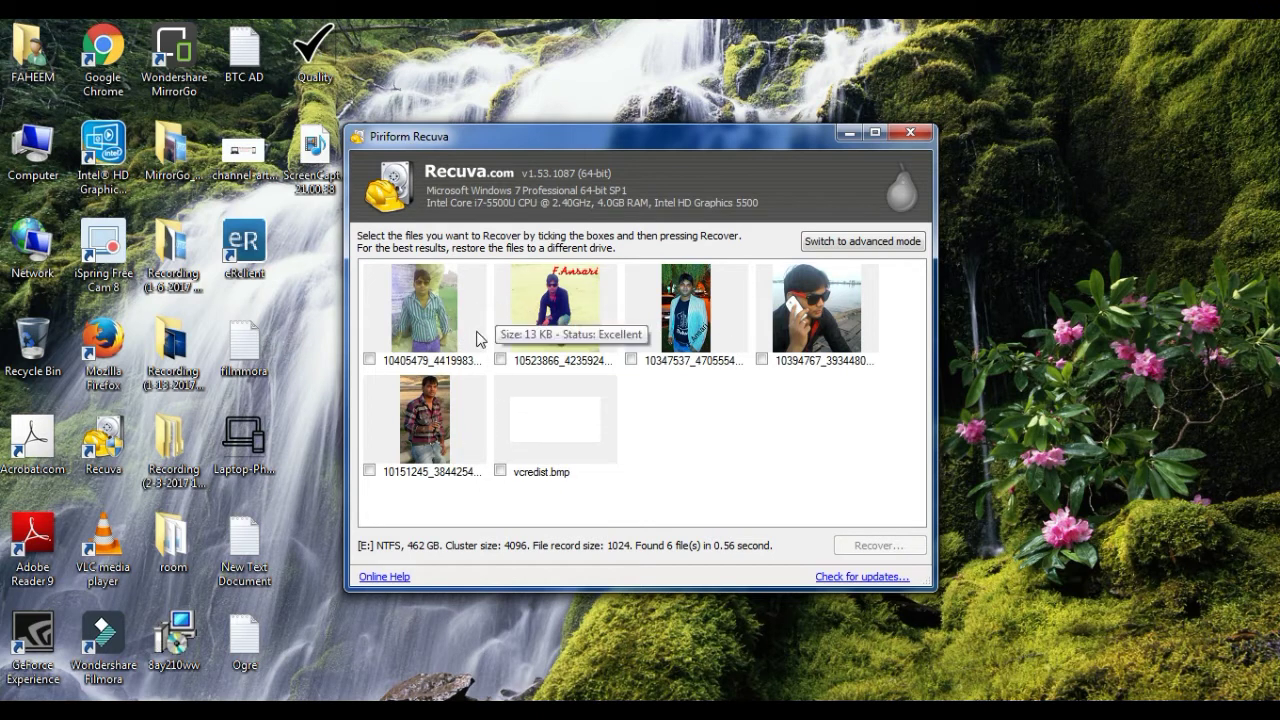
# Mark the five found personal photos for recovery, leaving out vcredist.bmp
pyautogui.click(369, 358)
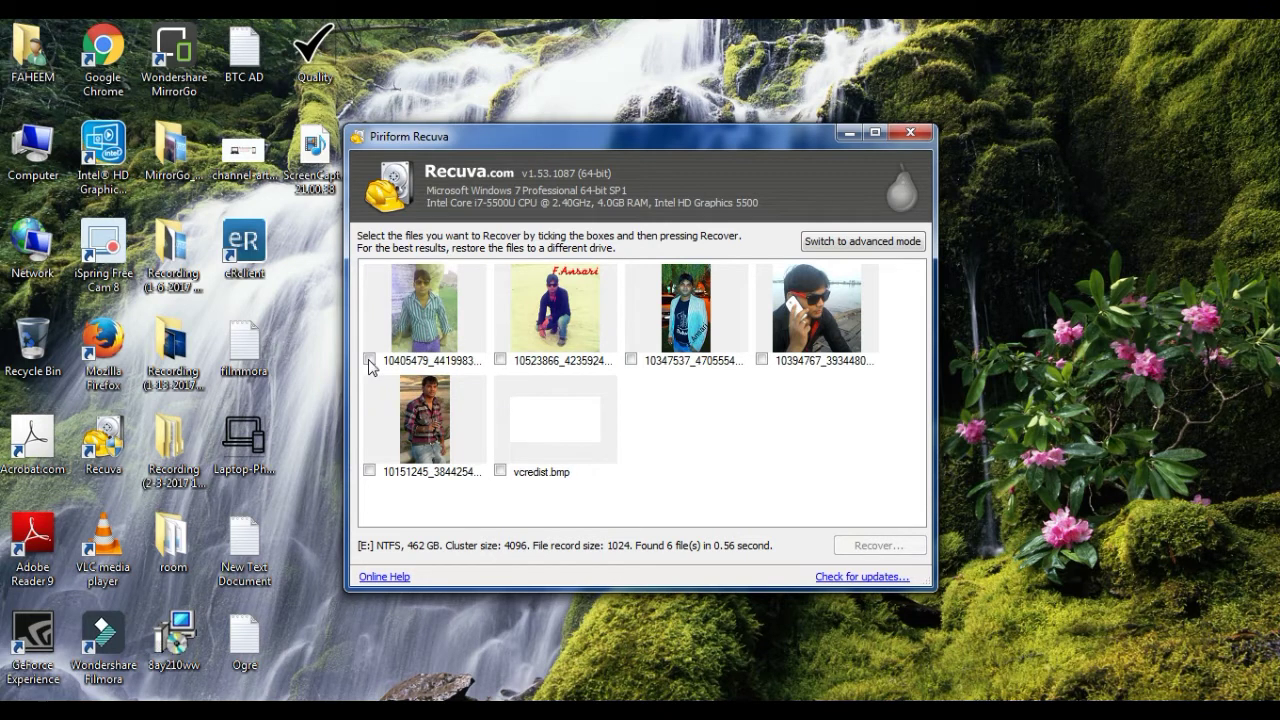
pyautogui.click(500, 358)
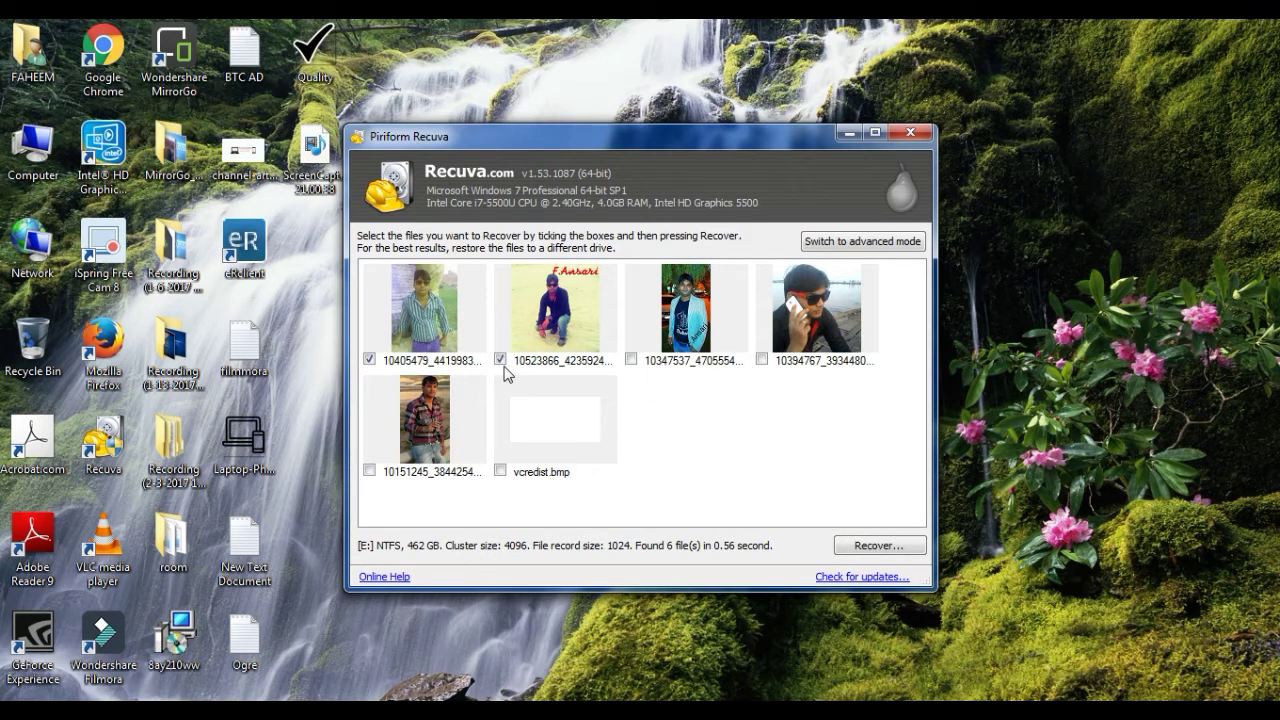
pyautogui.click(631, 359)
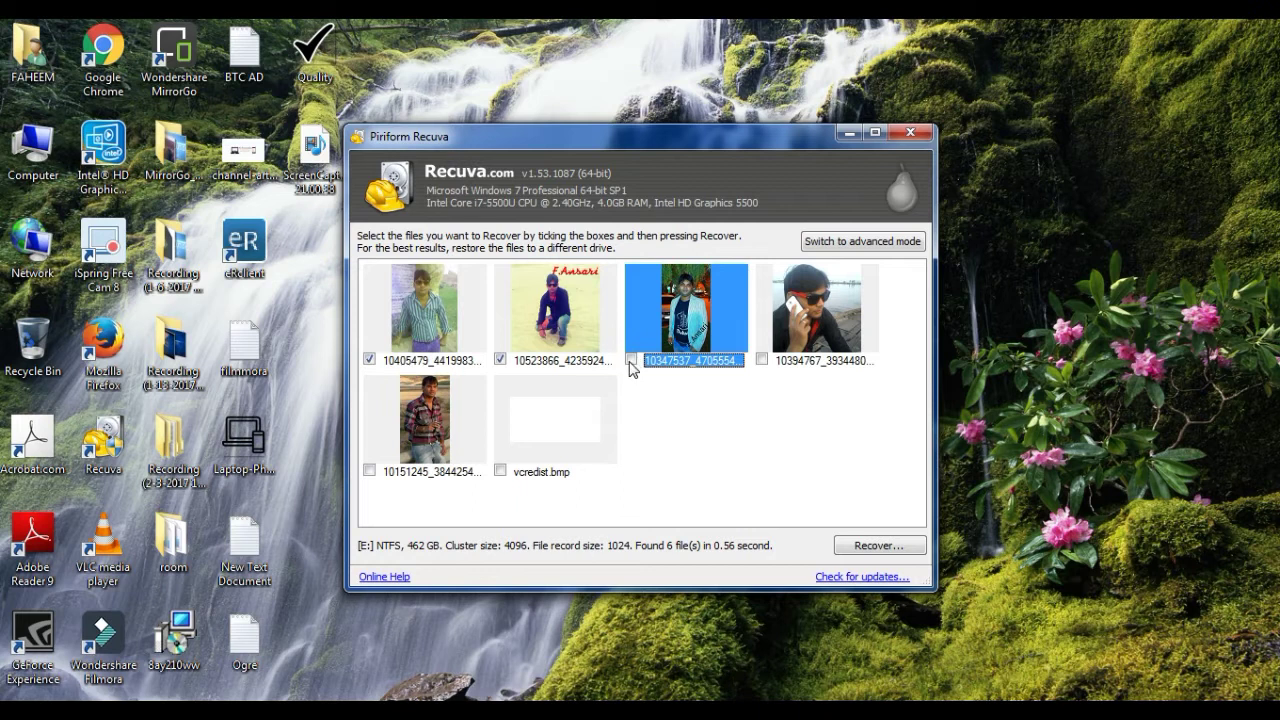
pyautogui.click(768, 366)
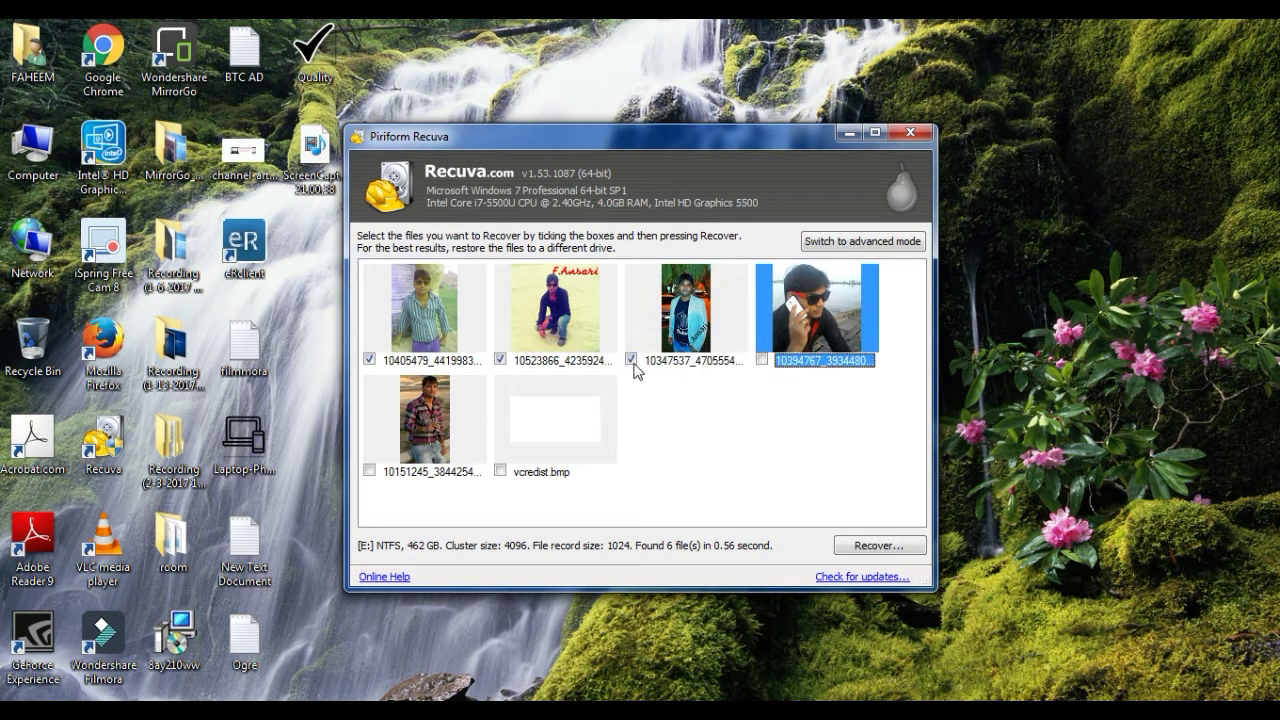
pyautogui.click(763, 360)
pyautogui.click(377, 472)
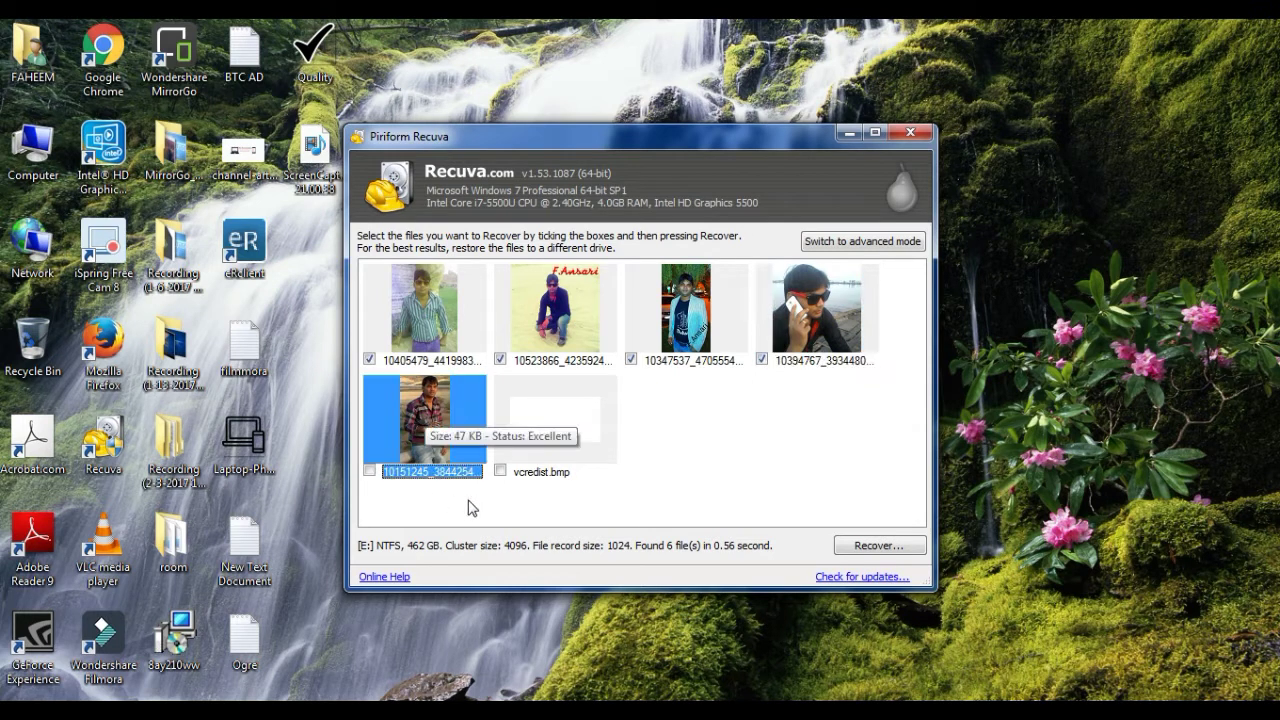
pyautogui.click(369, 472)
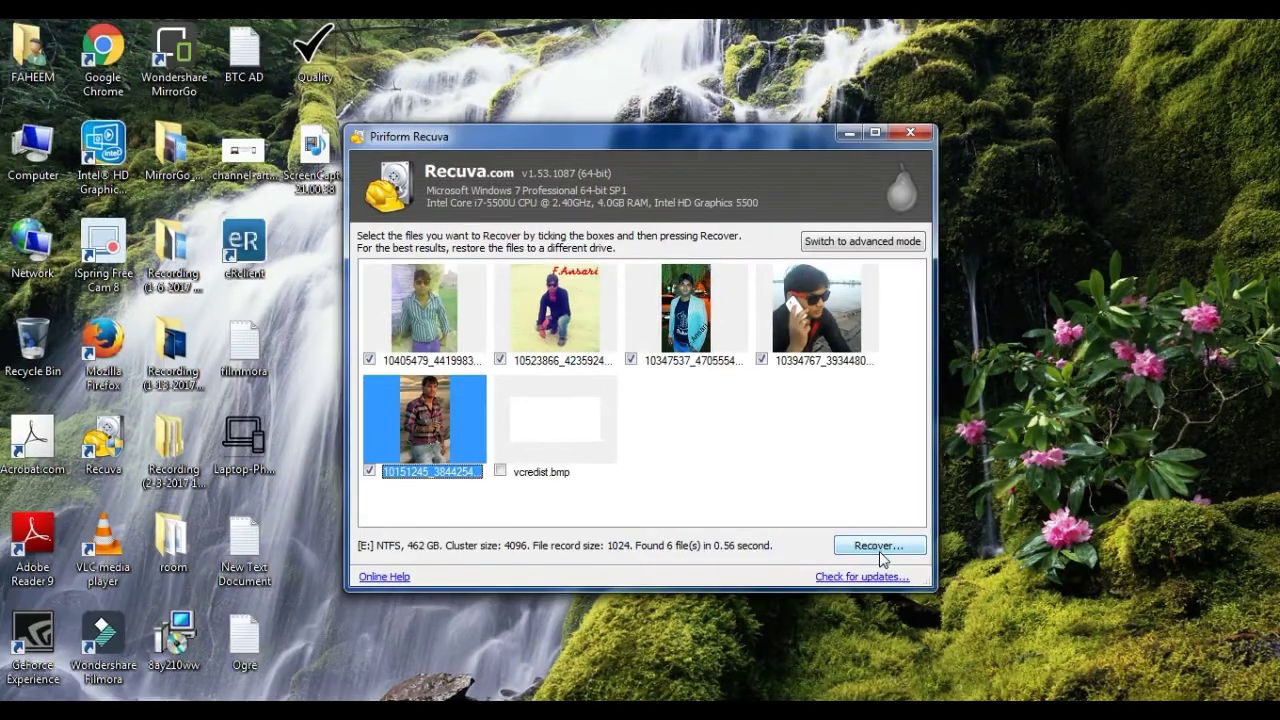
# Recover the marked photos to the Desktop and close Recuva
pyautogui.click(900, 528)
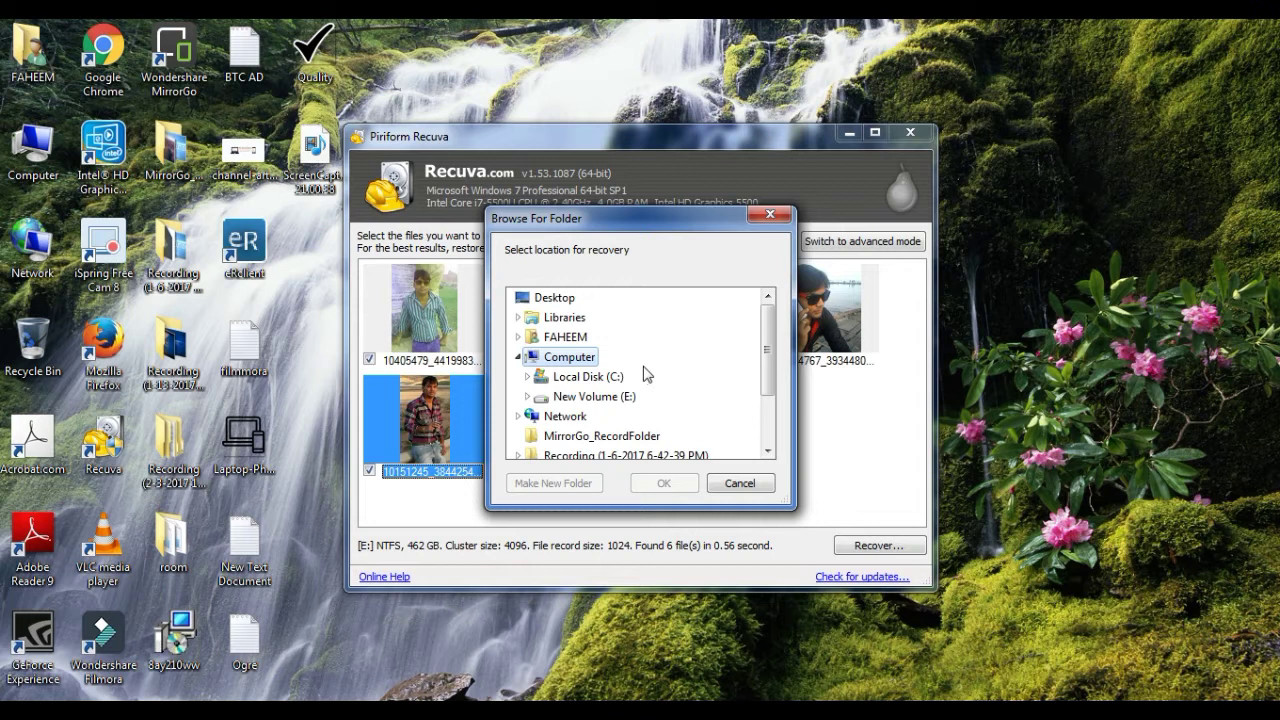
pyautogui.click(562, 305)
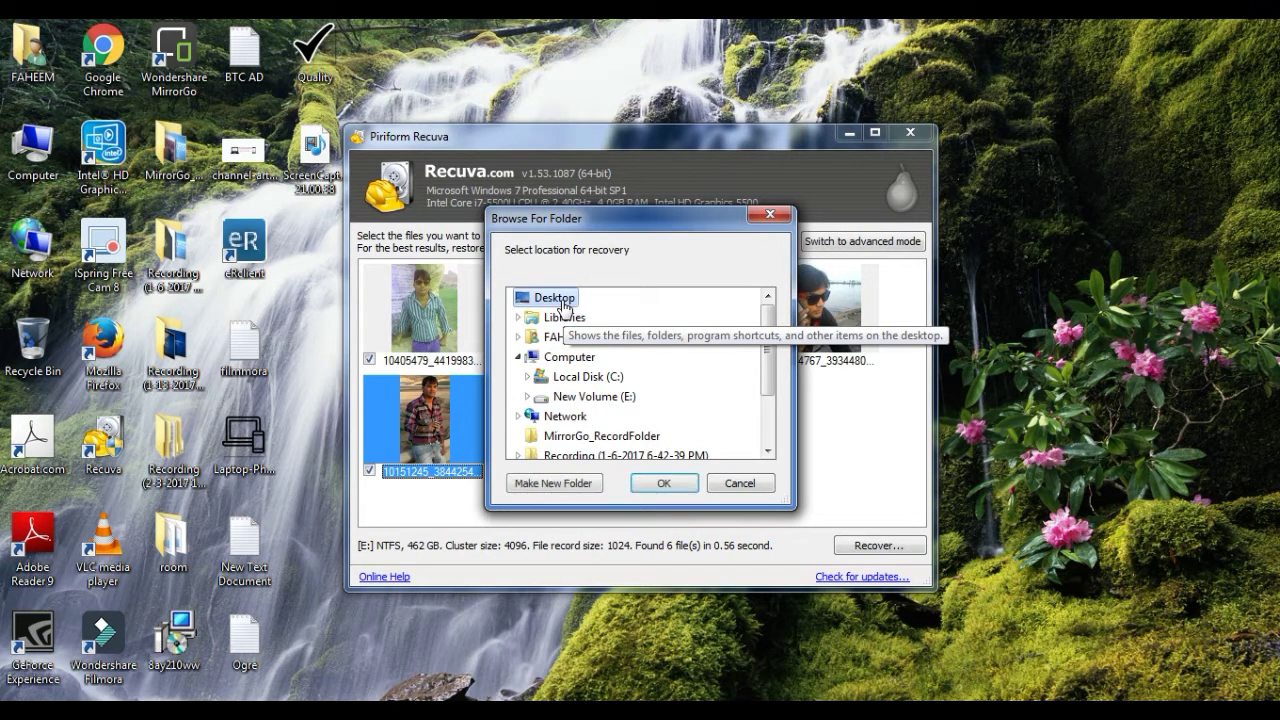
pyautogui.click(684, 490)
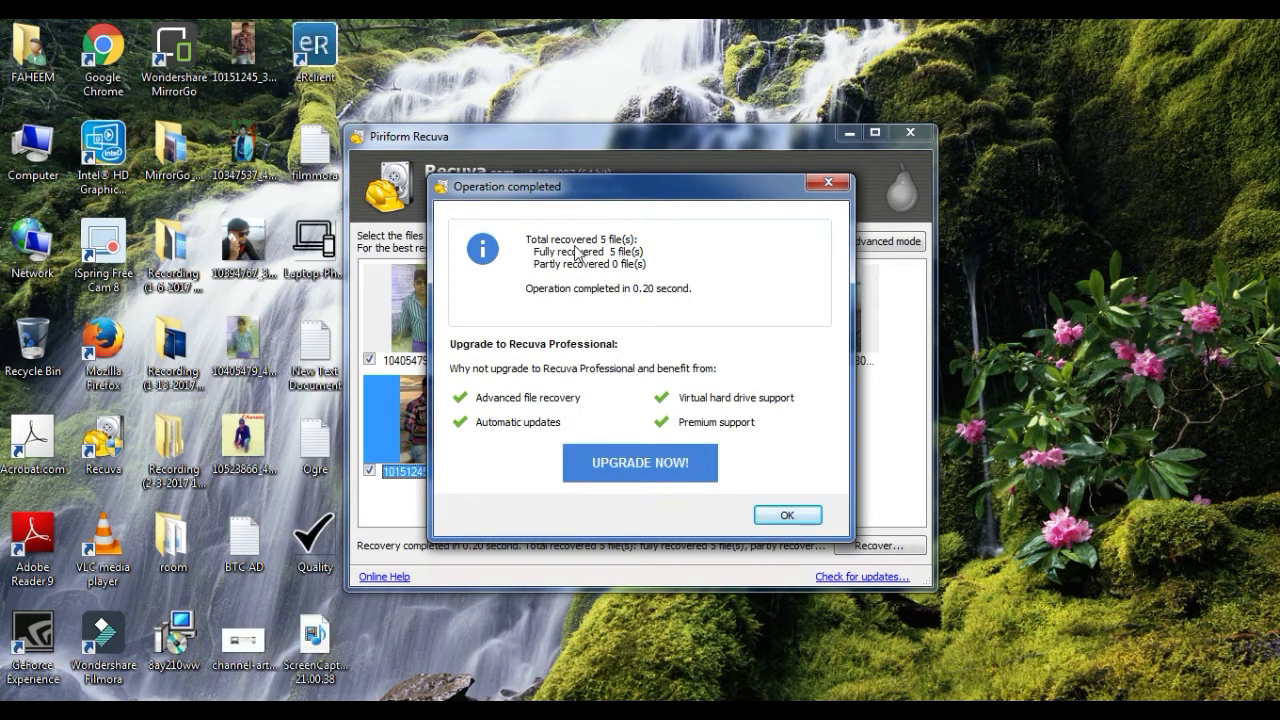
pyautogui.click(814, 516)
pyautogui.click(910, 132)
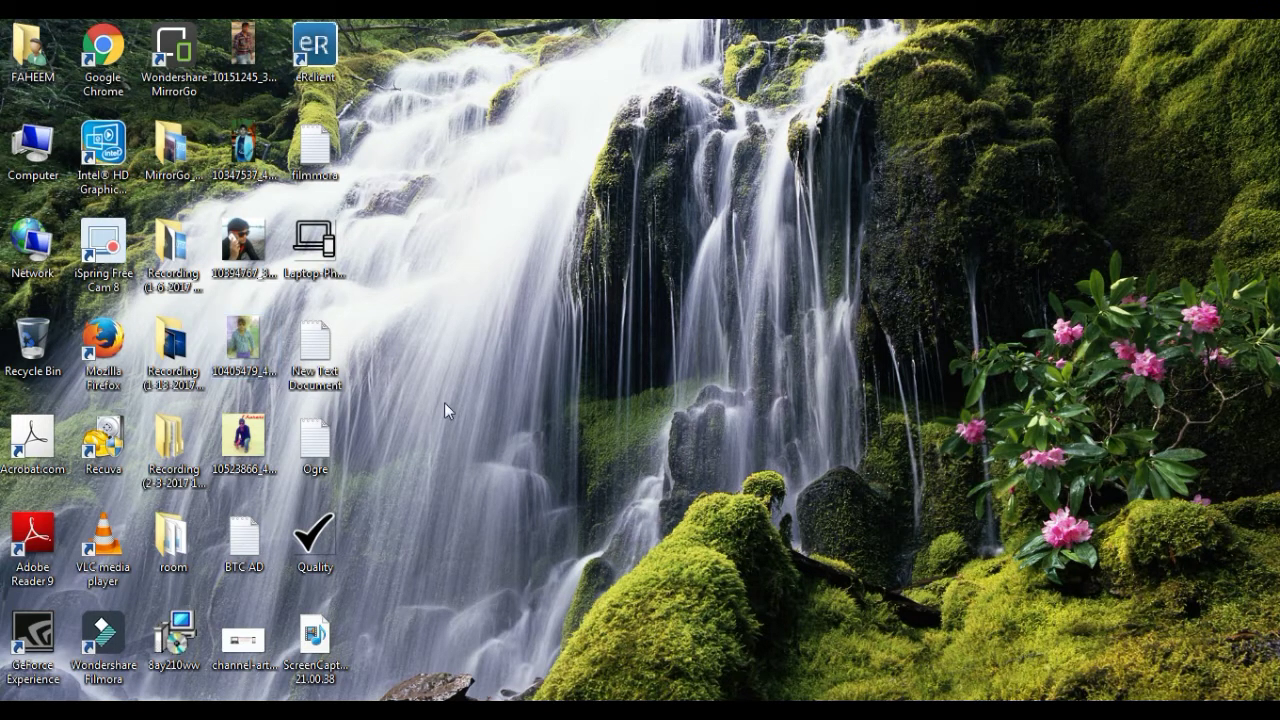
pyautogui.moveTo(455, 239); pyautogui.dragTo(632, 387)
pyautogui.moveTo(458, 253); pyautogui.dragTo(696, 448)
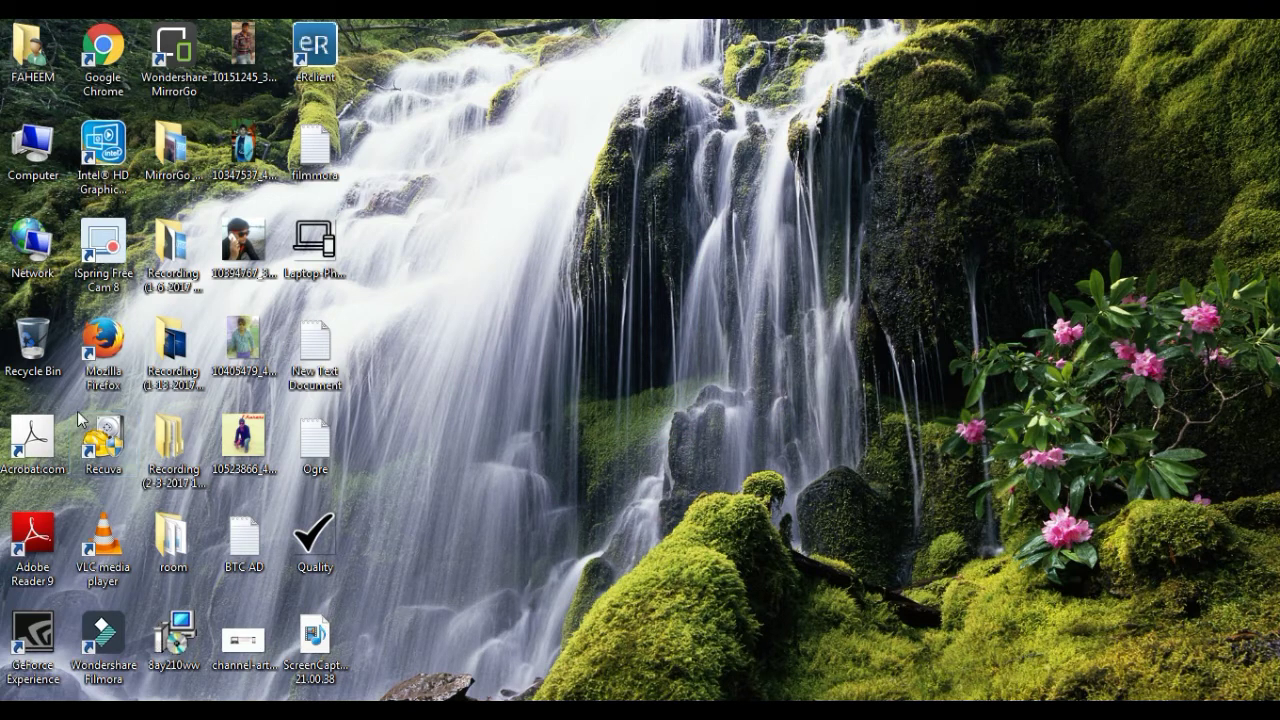